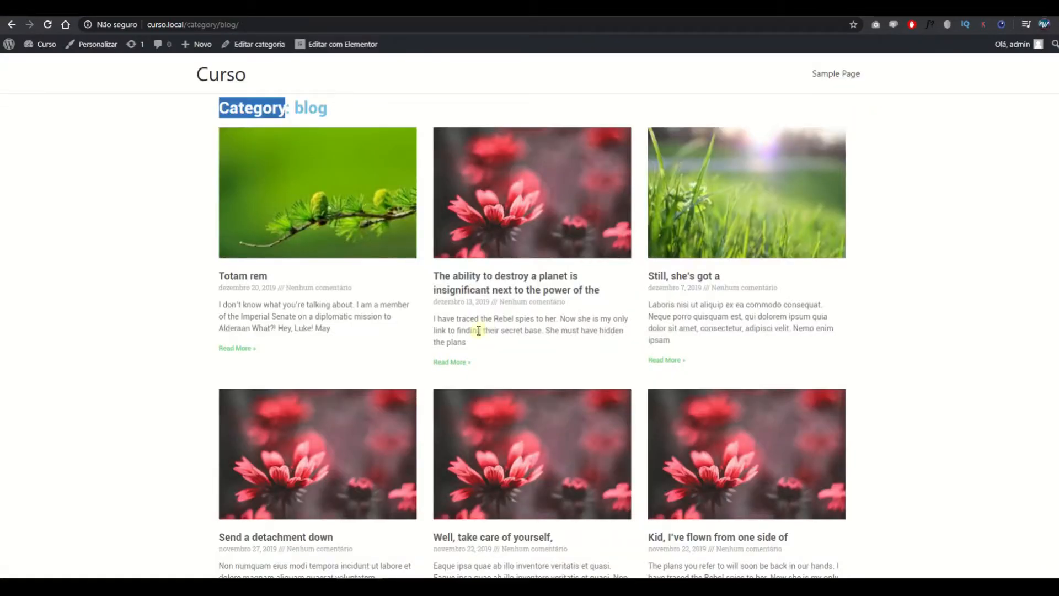
Step: Set the permalink category base to "categoria" and save the changes
double_click(197, 24)
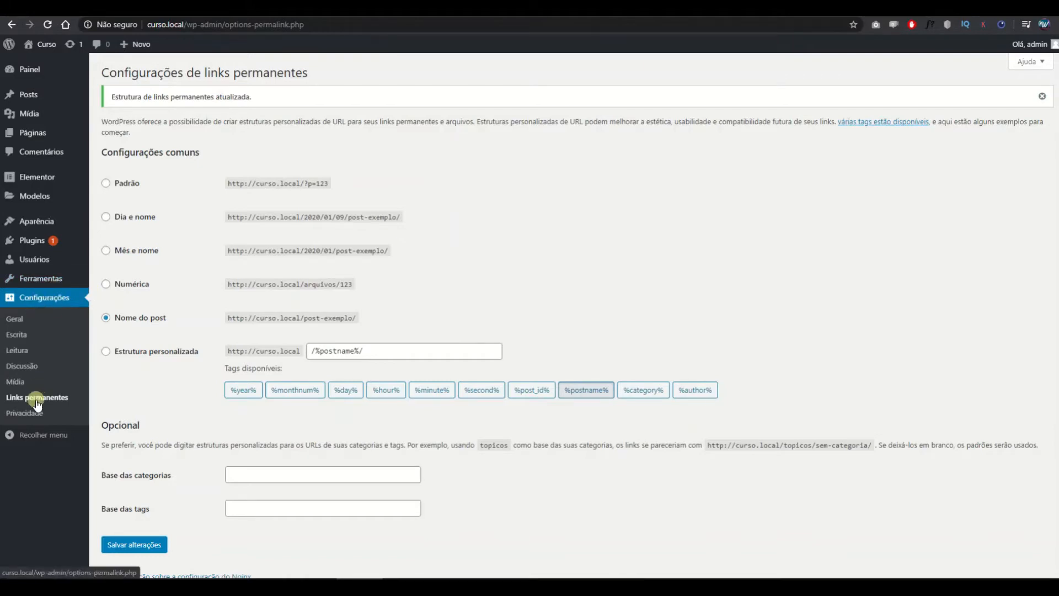
click(324, 473)
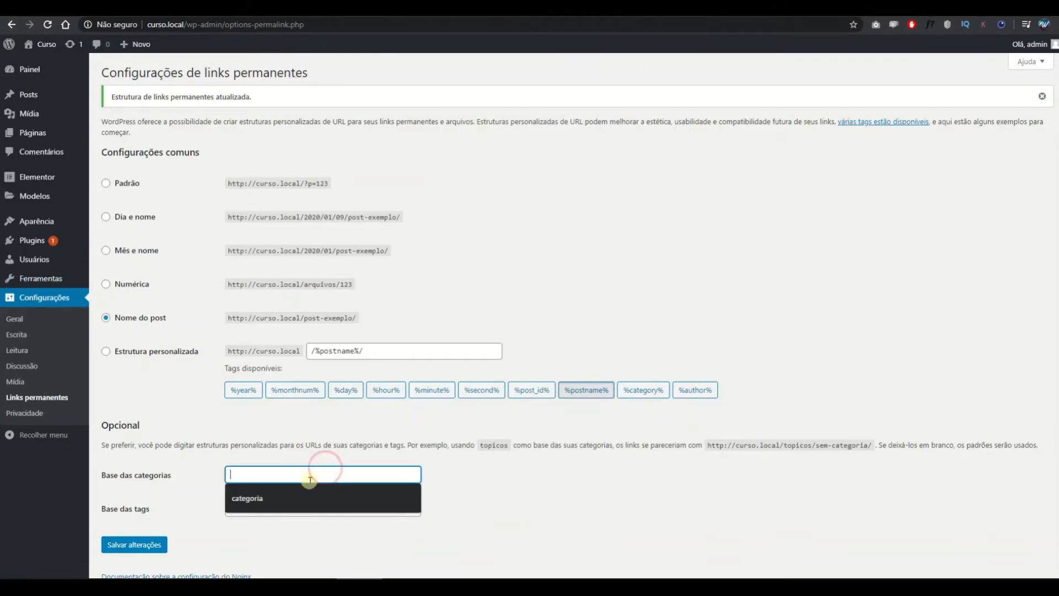
click(278, 493)
click(134, 545)
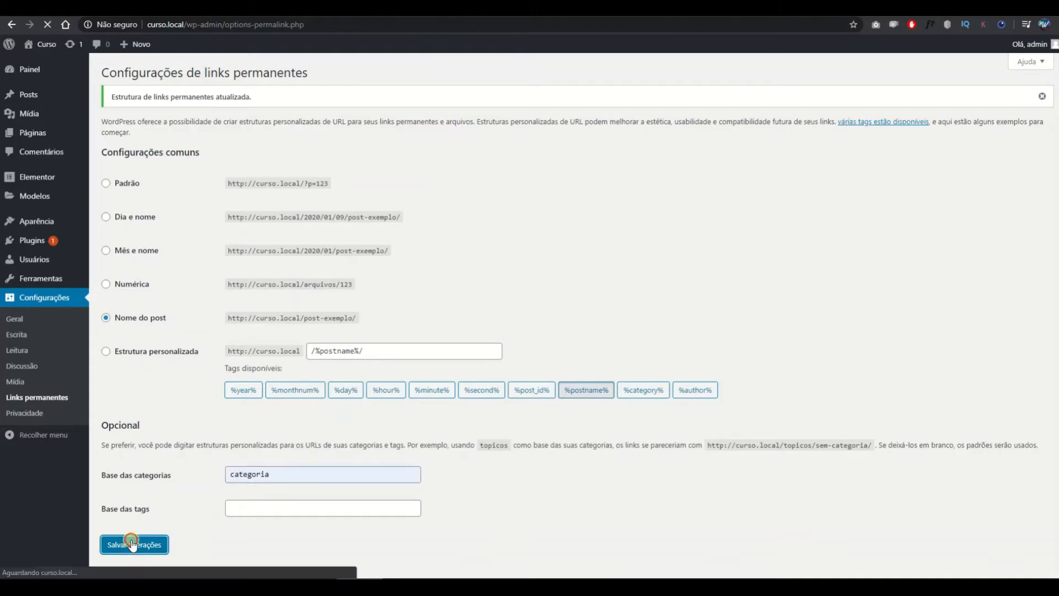
Step: Open the blog category archive from the post "The ability to destroy a planet" and check its URL and title
click(223, 78)
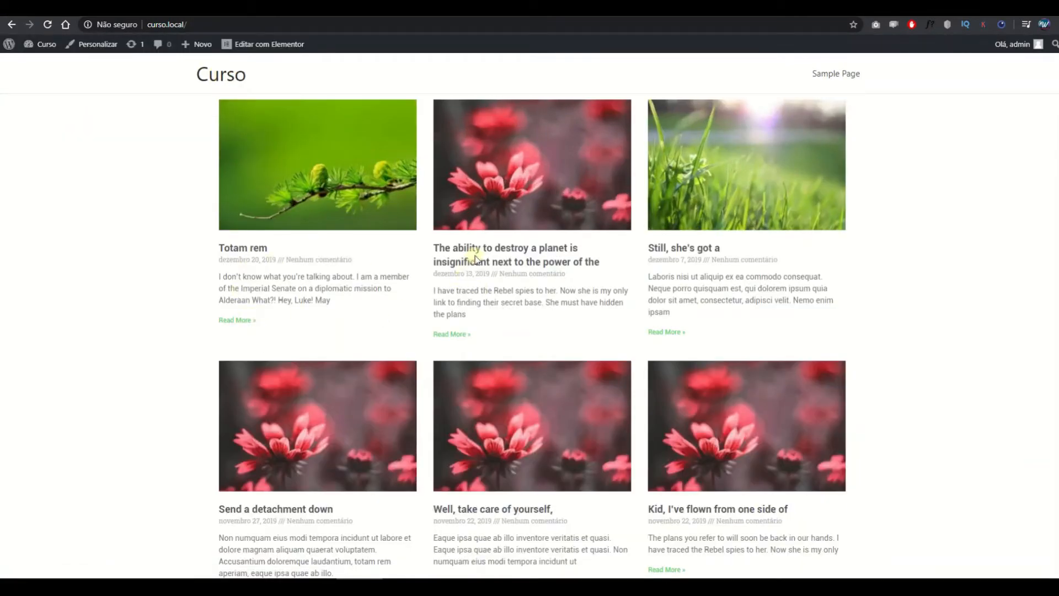
click(474, 257)
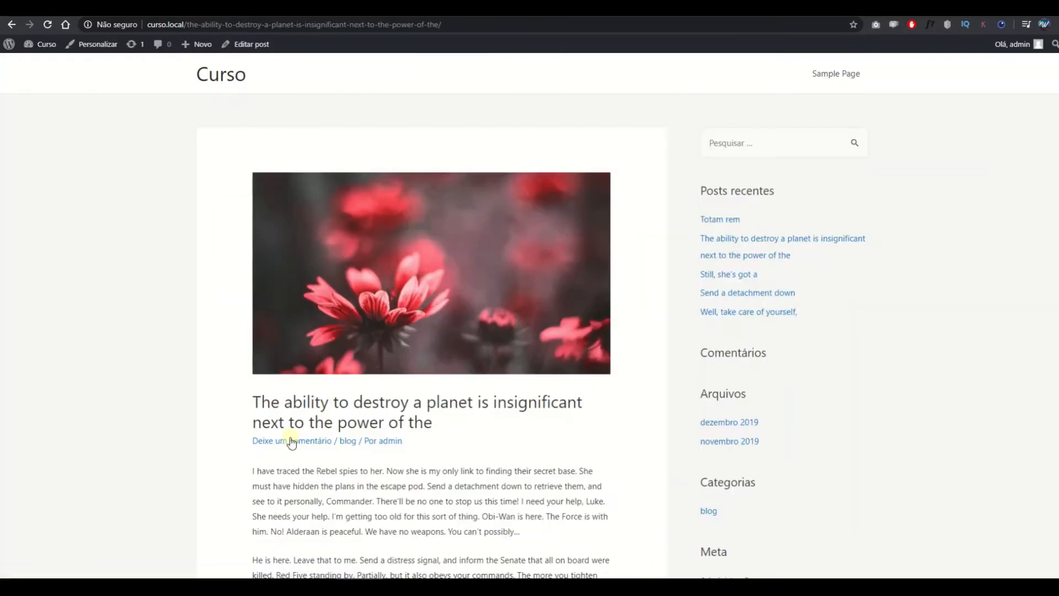
click(345, 442)
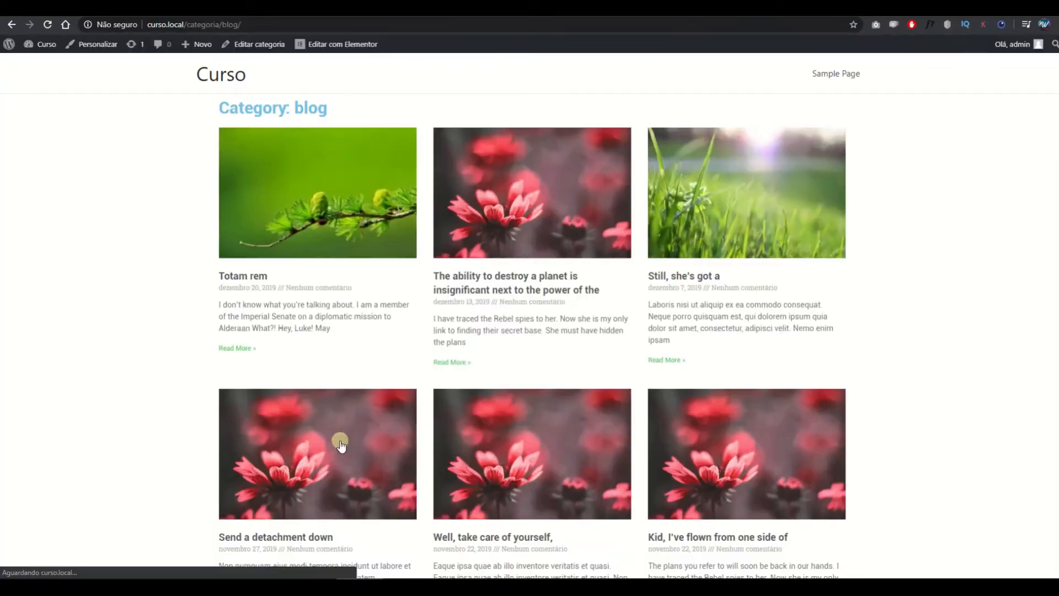
double_click(202, 24)
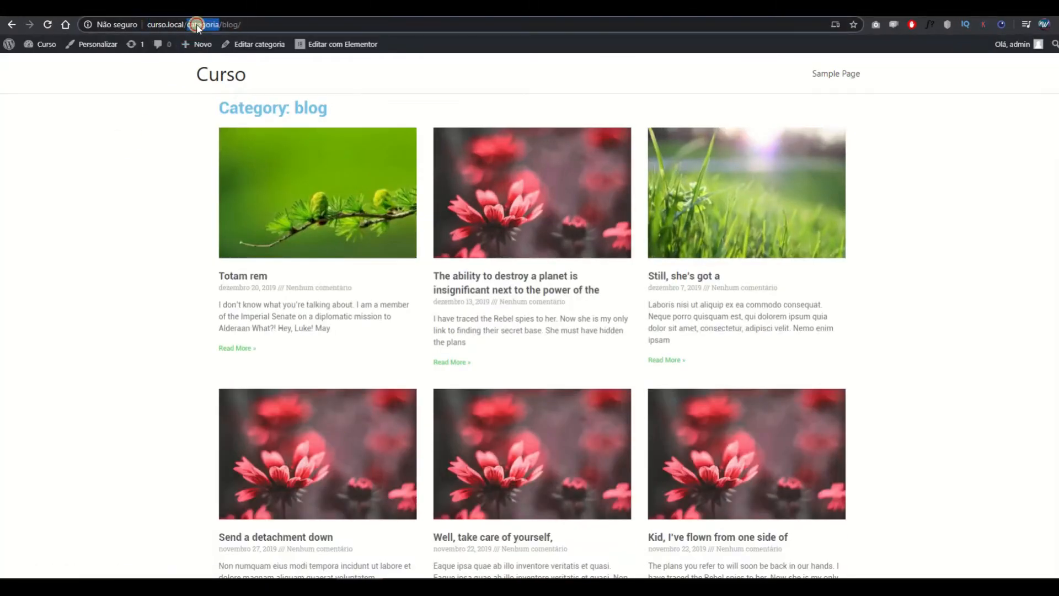
click(170, 175)
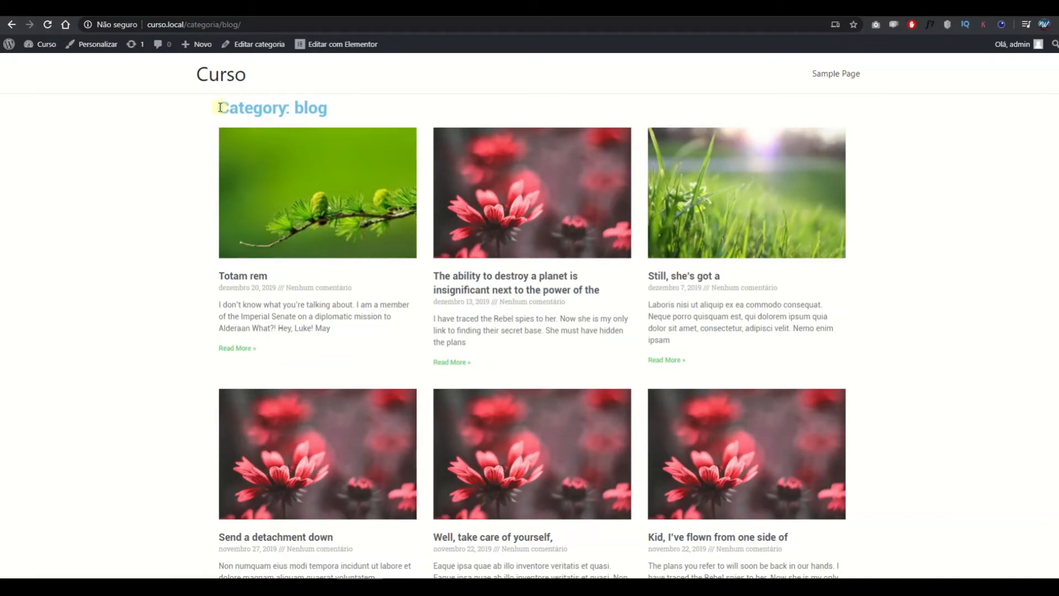
drag(246, 108, 297, 109)
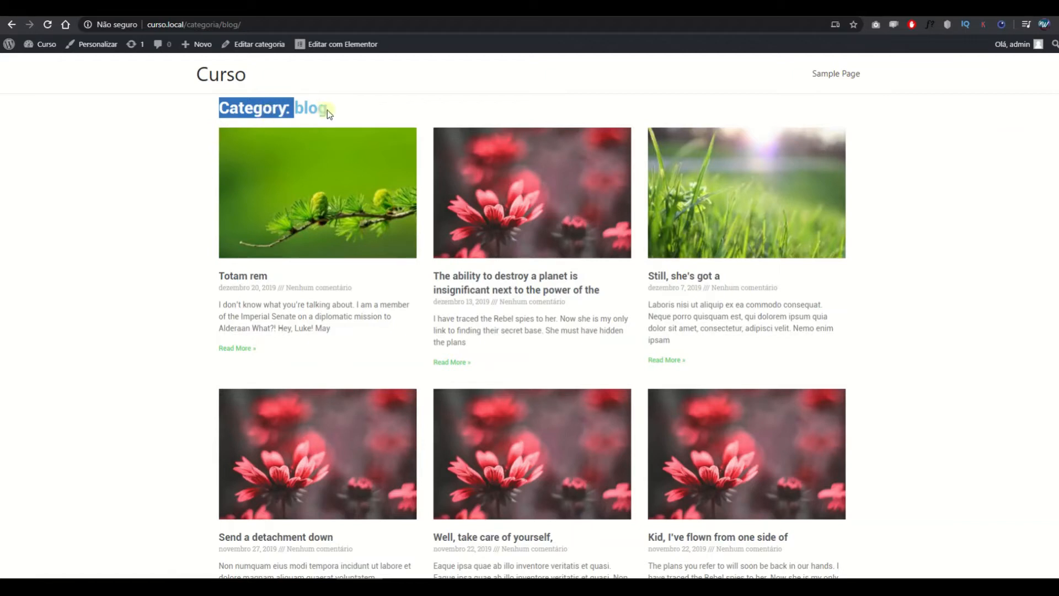
drag(329, 110, 298, 104)
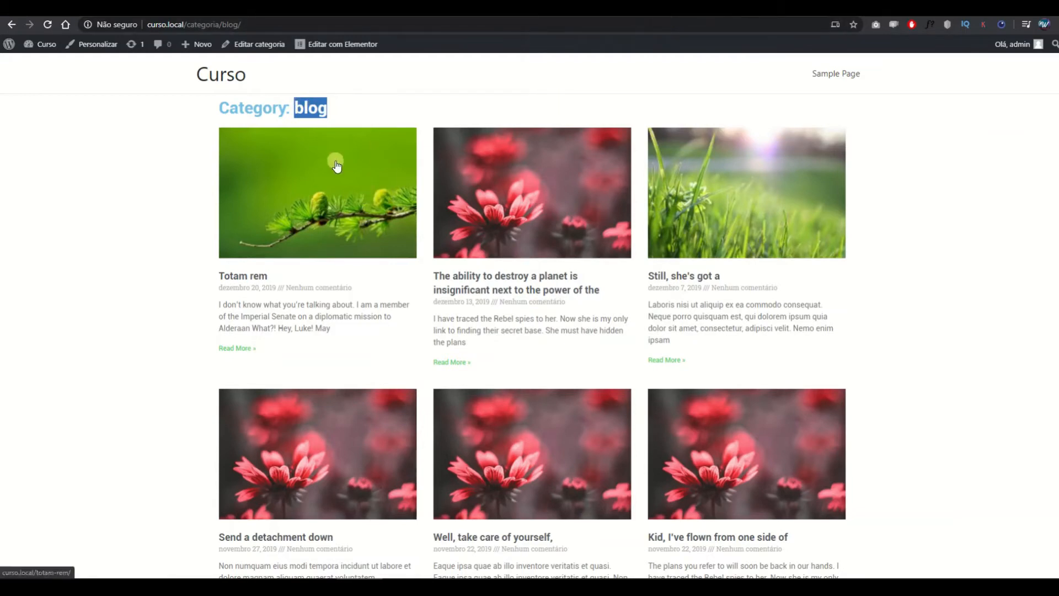
Step: In the archive template, clear the heading's dynamic title, assign Archive Title to it again and update the template
click(626, 8)
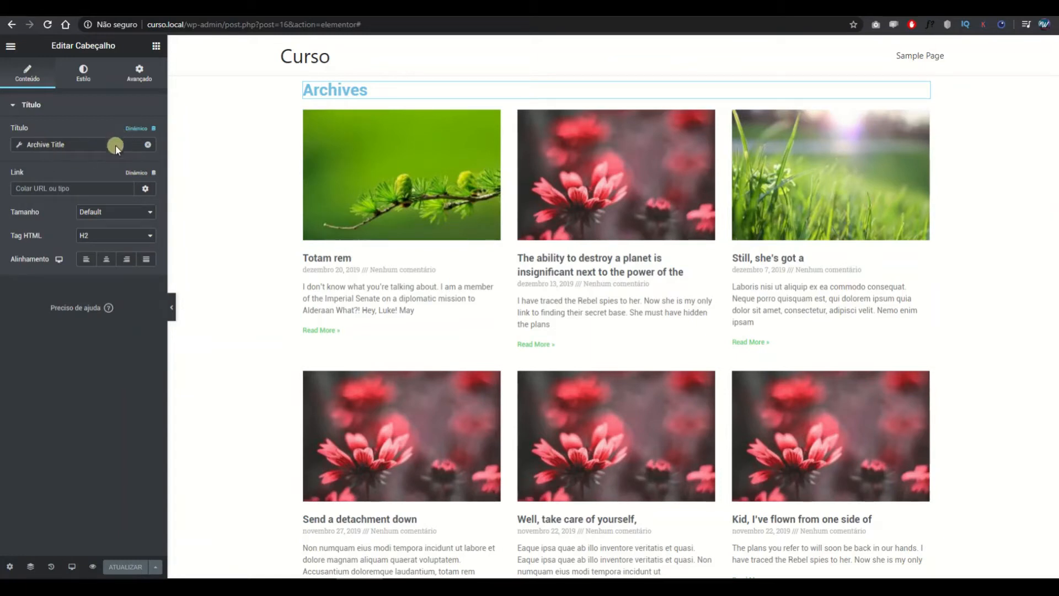
click(143, 145)
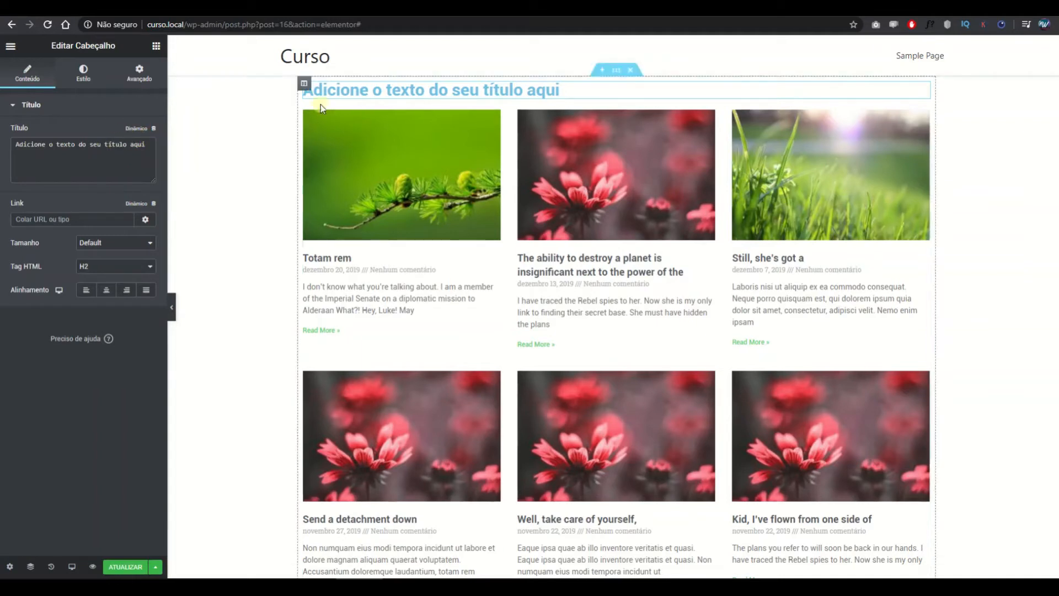
click(137, 129)
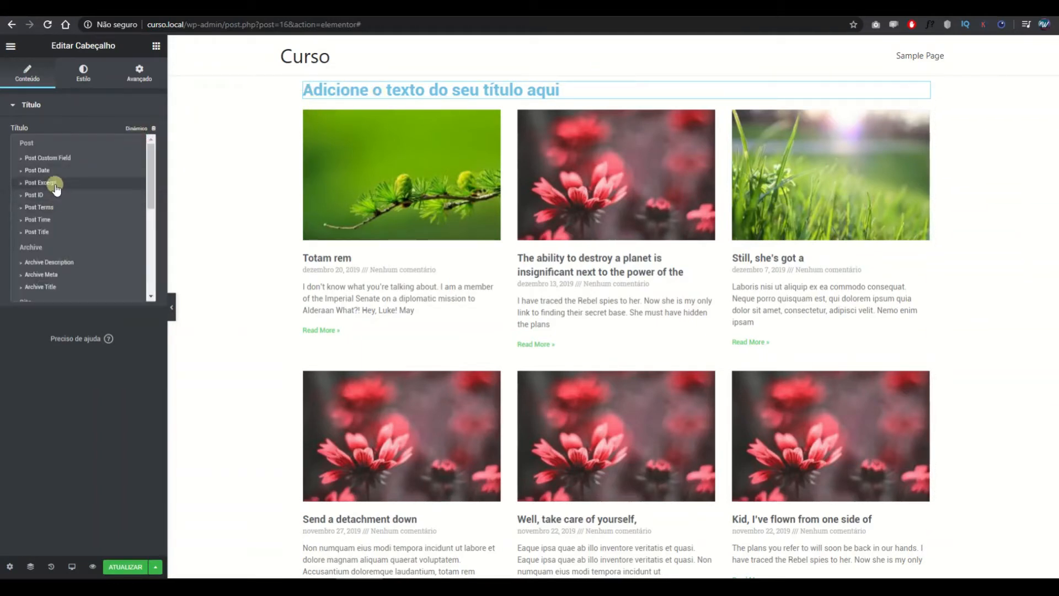
click(46, 287)
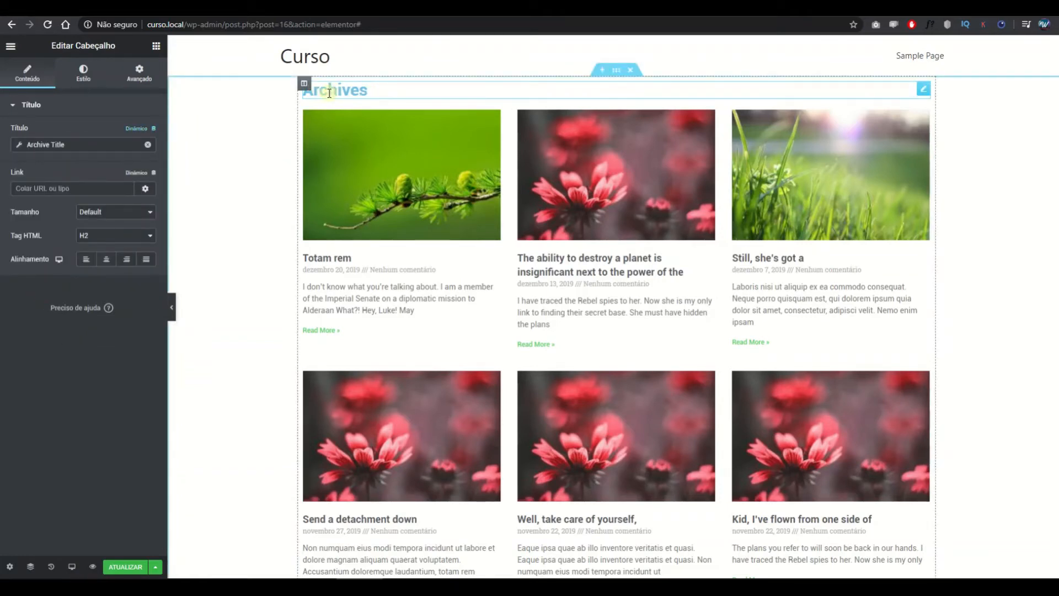
click(124, 567)
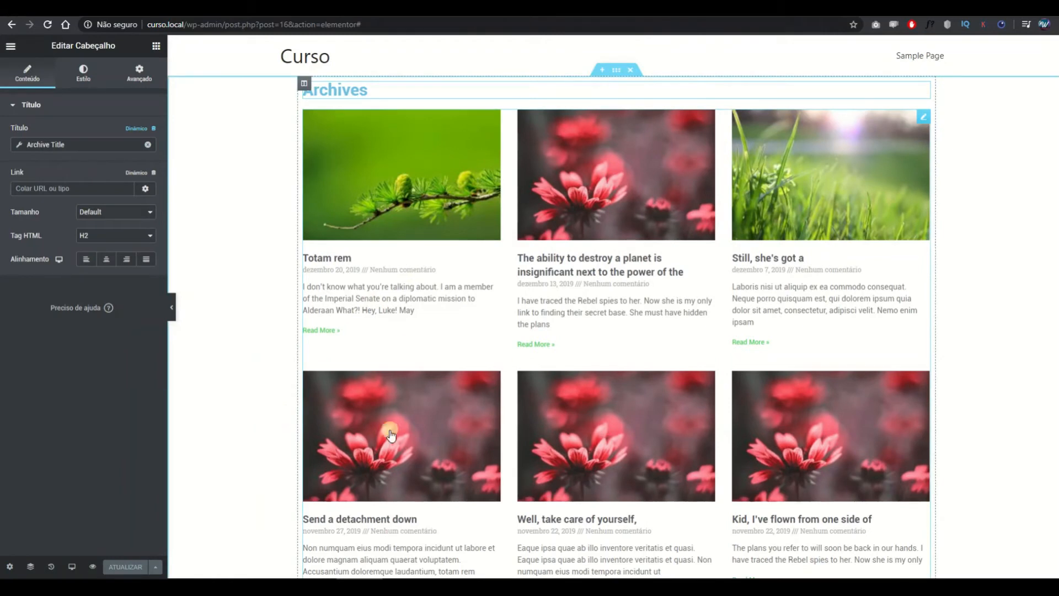
Step: Set the template's display condition to include All Archives and save it
click(153, 566)
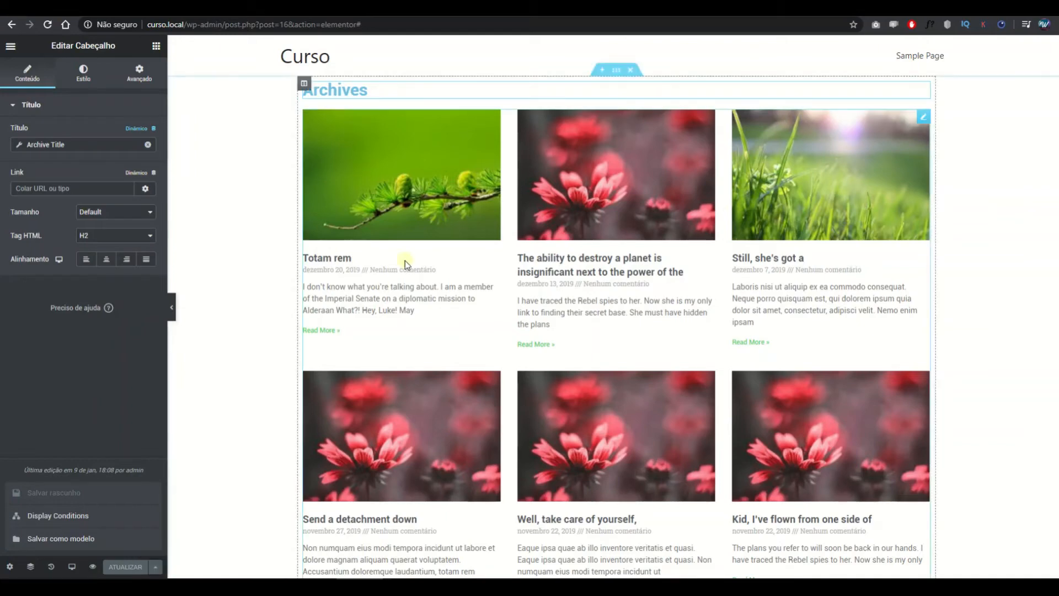
click(40, 519)
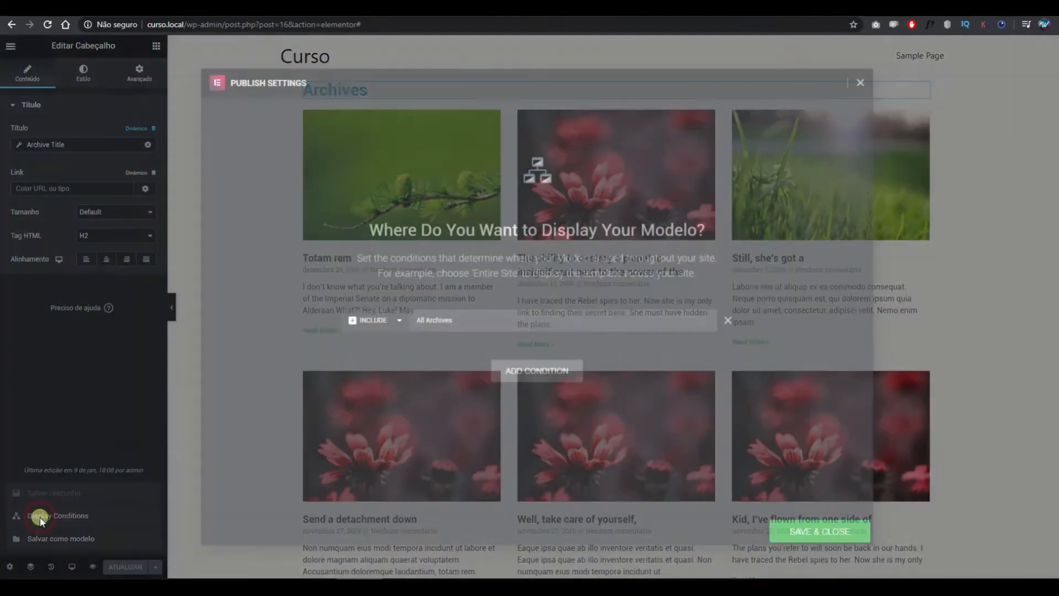
click(423, 330)
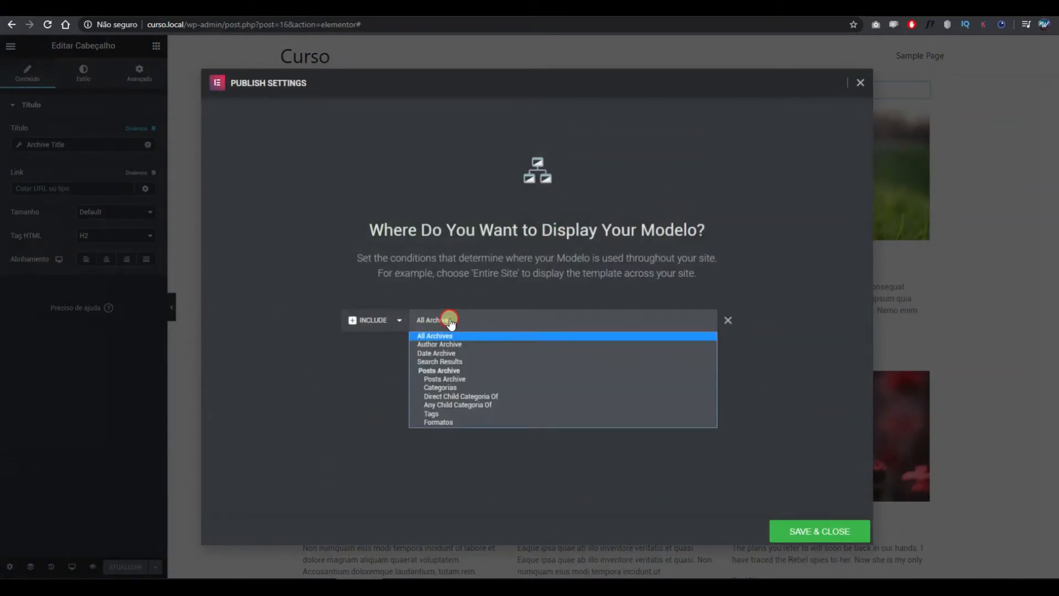
click(422, 338)
click(810, 532)
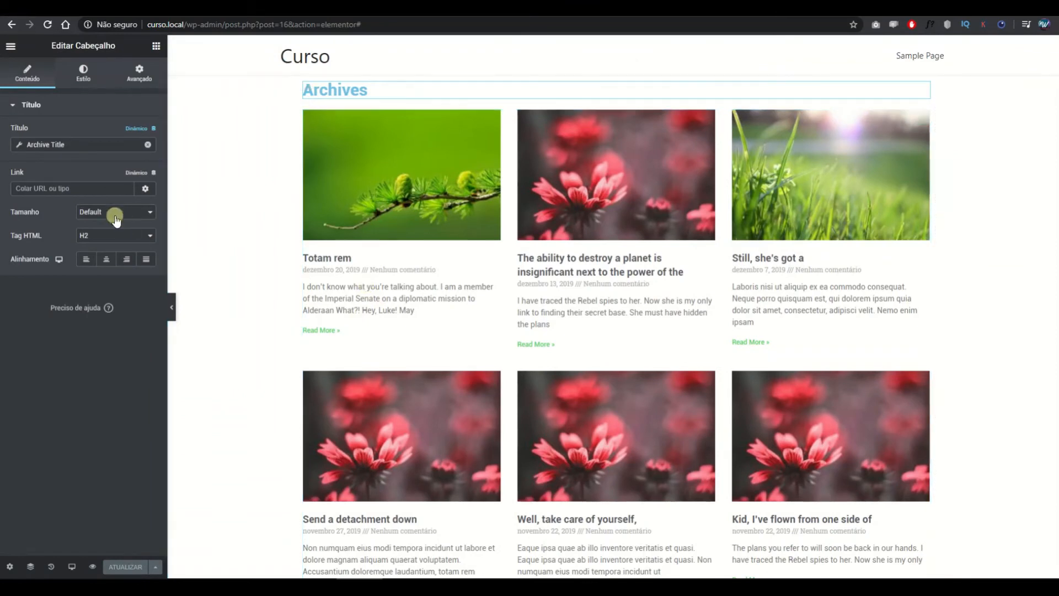
Step: Turn off Include Context for the heading's Archive Title, update the template and reload the blog category page
double_click(346, 91)
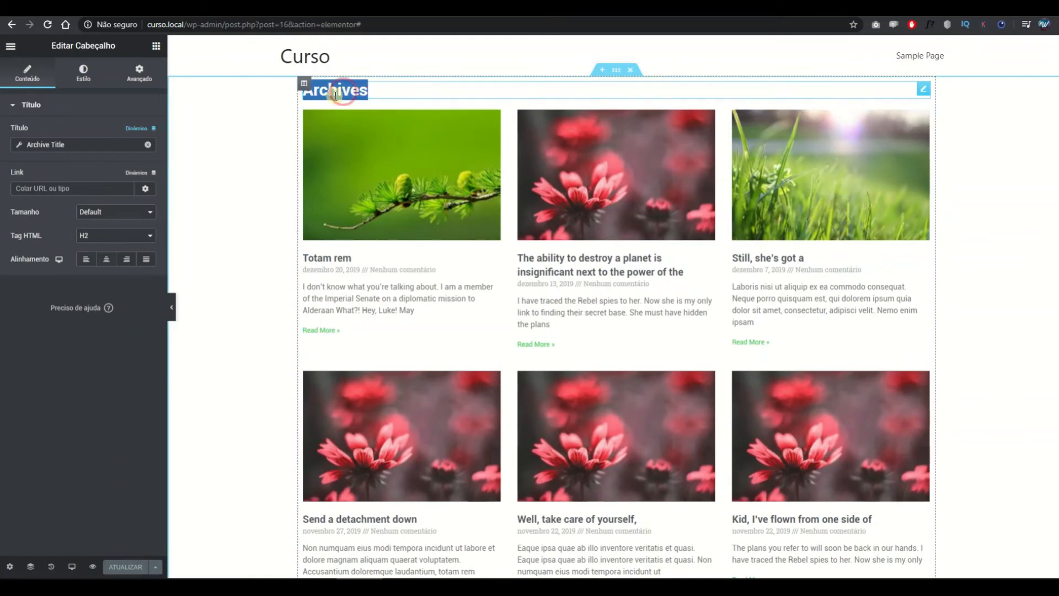
click(85, 144)
click(84, 142)
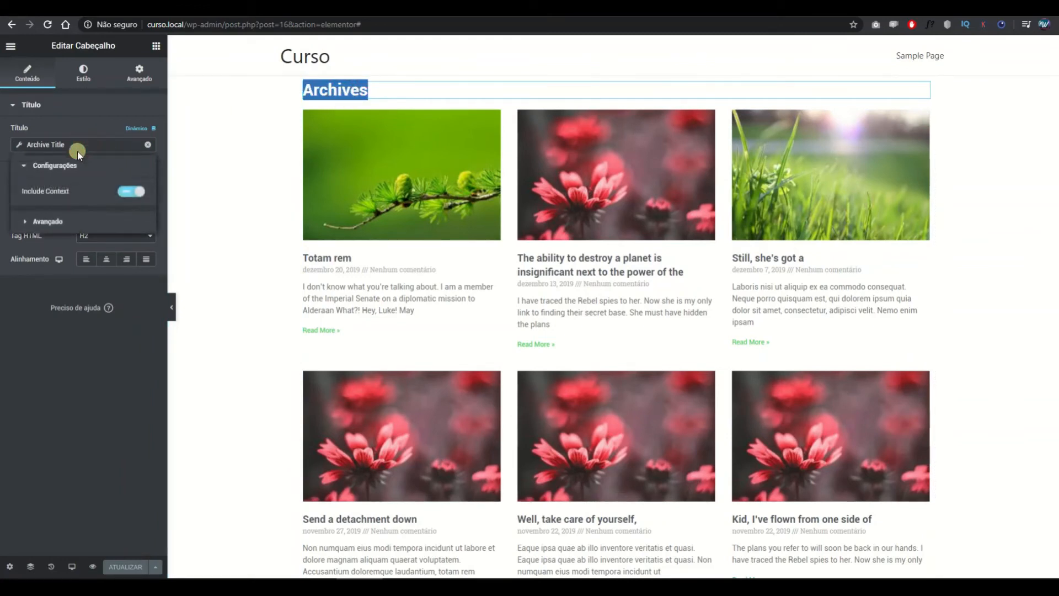
click(130, 192)
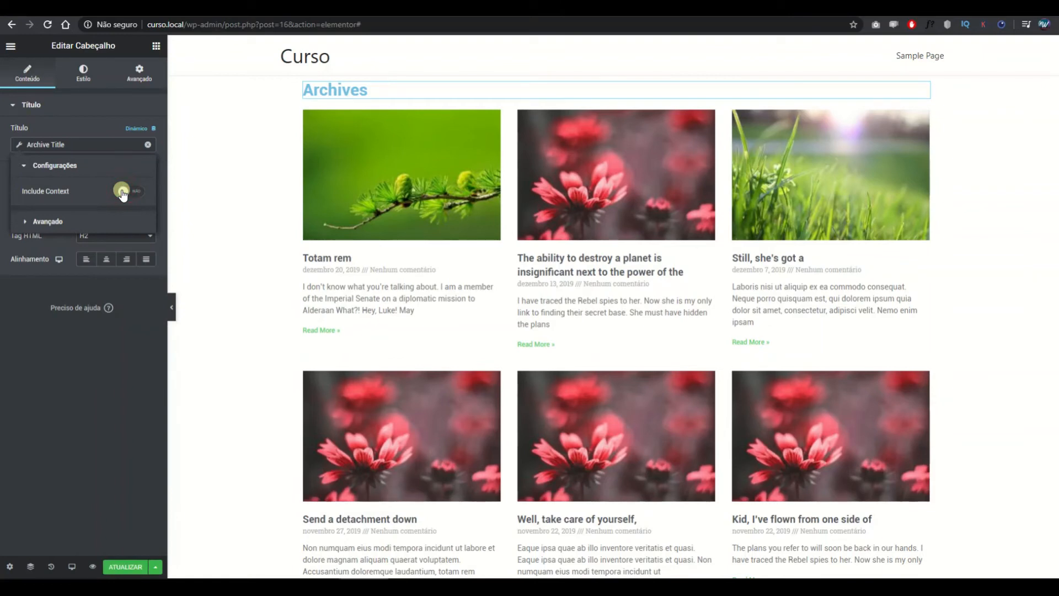
click(128, 567)
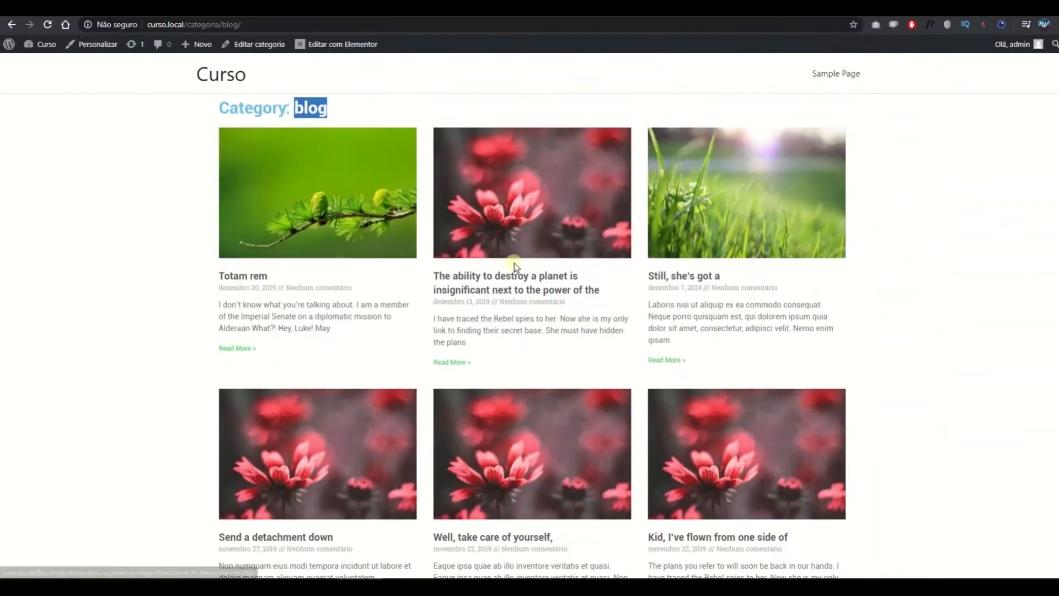
key(F5)
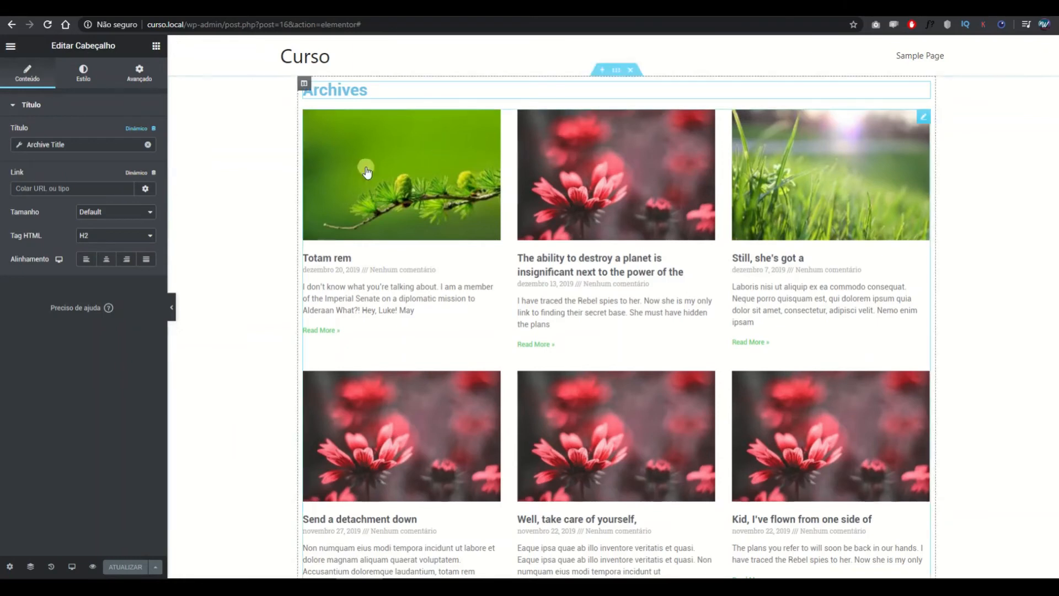
Step: Set the Archive Title's Depois text to "- Minha Categoria" in its advanced settings
click(54, 145)
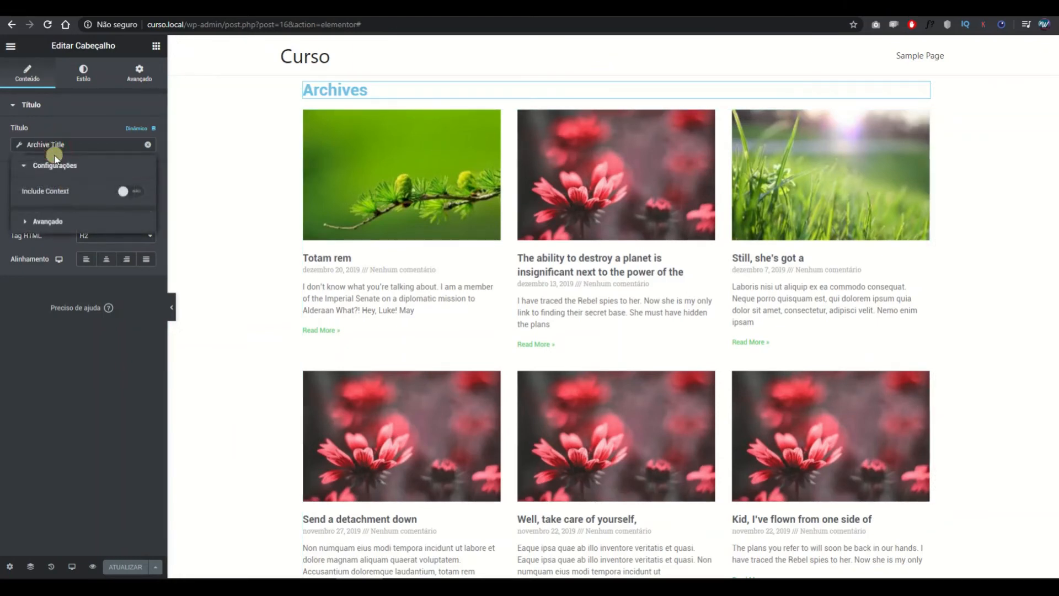
click(55, 221)
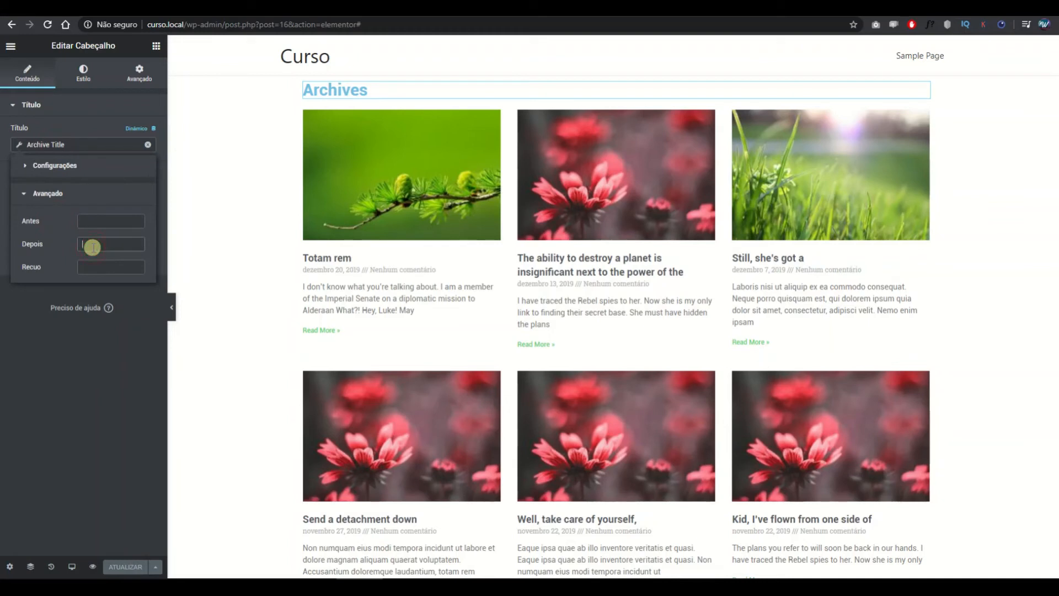
text(Minha)
key(BackSpace)
key(BackSpace)
key(BackSpace)
key(BackSpace)
key(BackSpace)
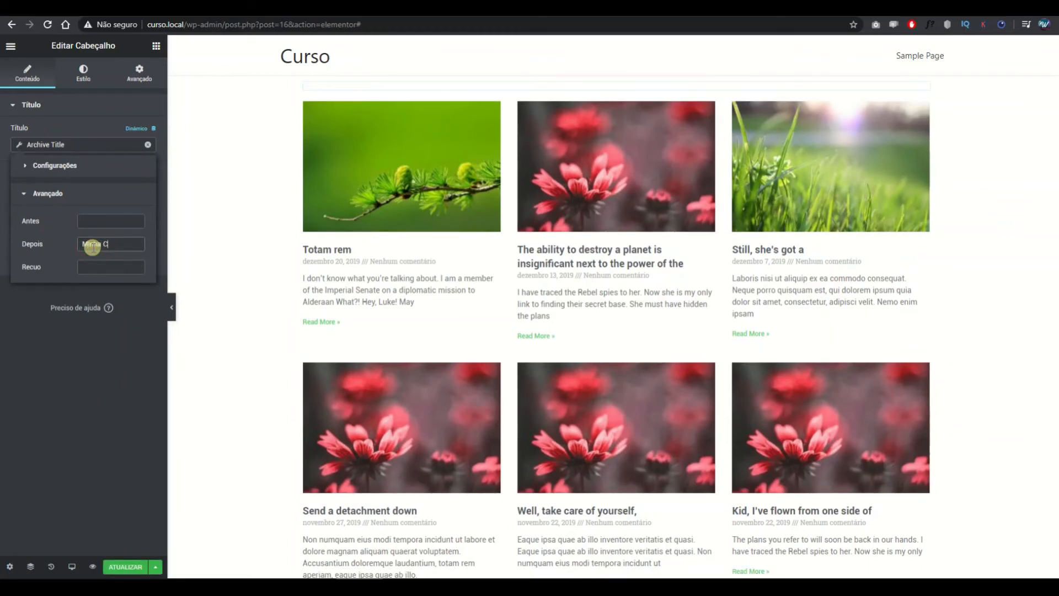
text(inha )
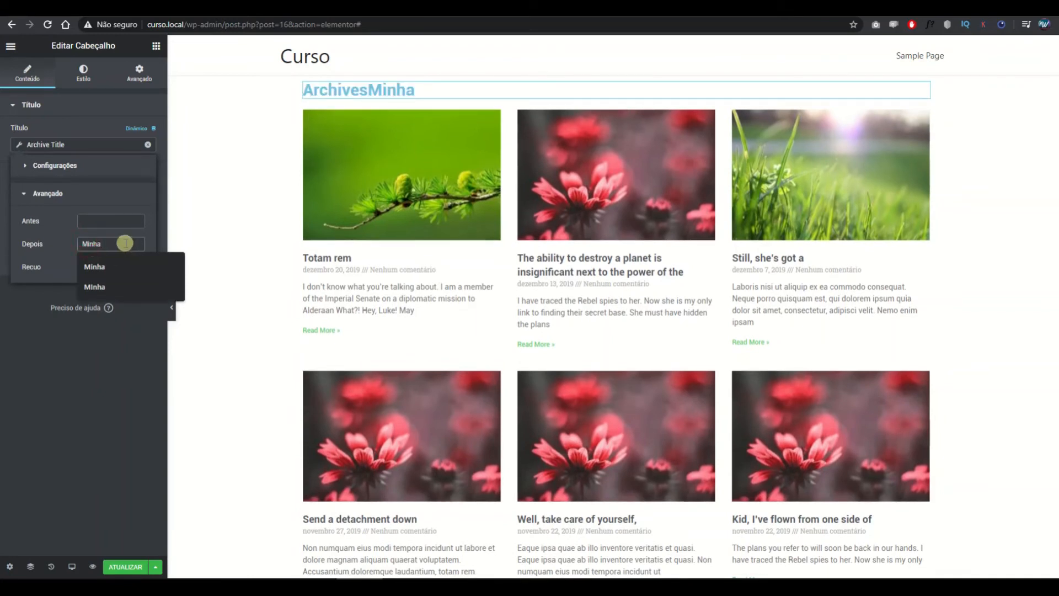
text(Categoria)
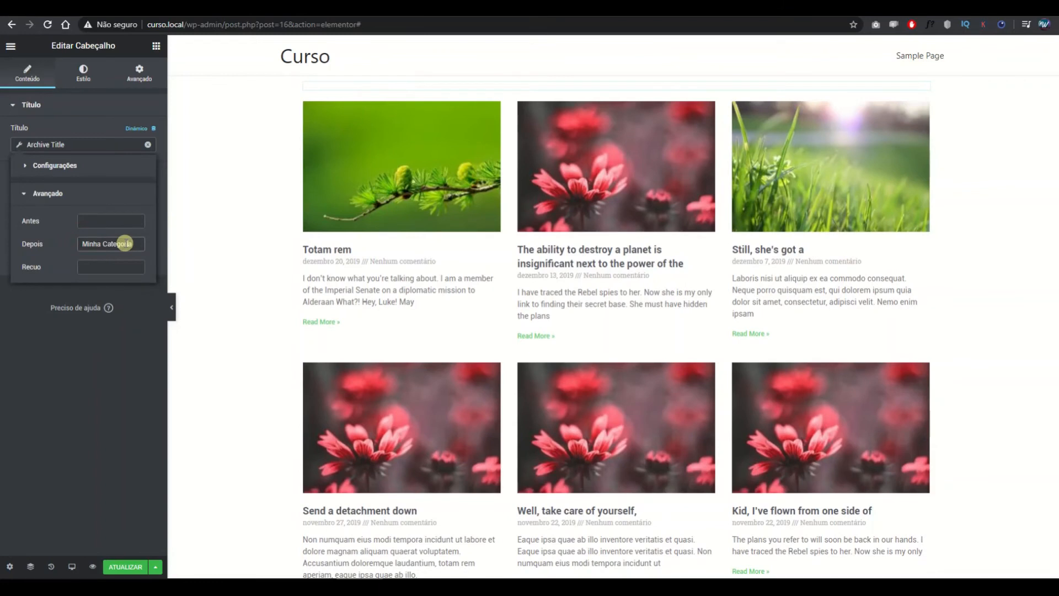
key(Home)
text(-)
Step: Update the template with the text after the title and reload the blog category page to check it
click(127, 567)
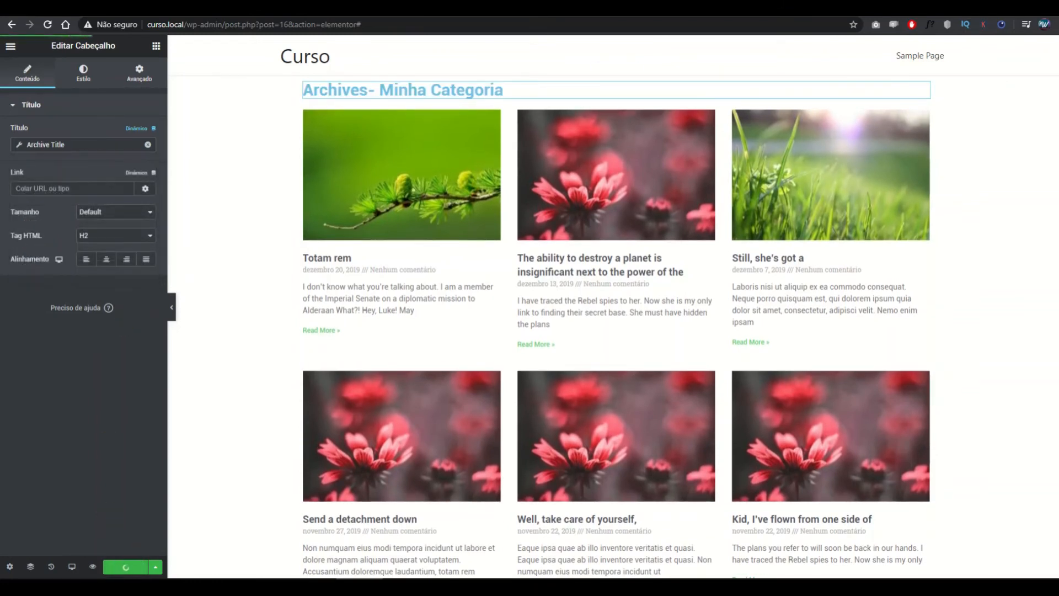
key(ctrl+Tab)
key(F5)
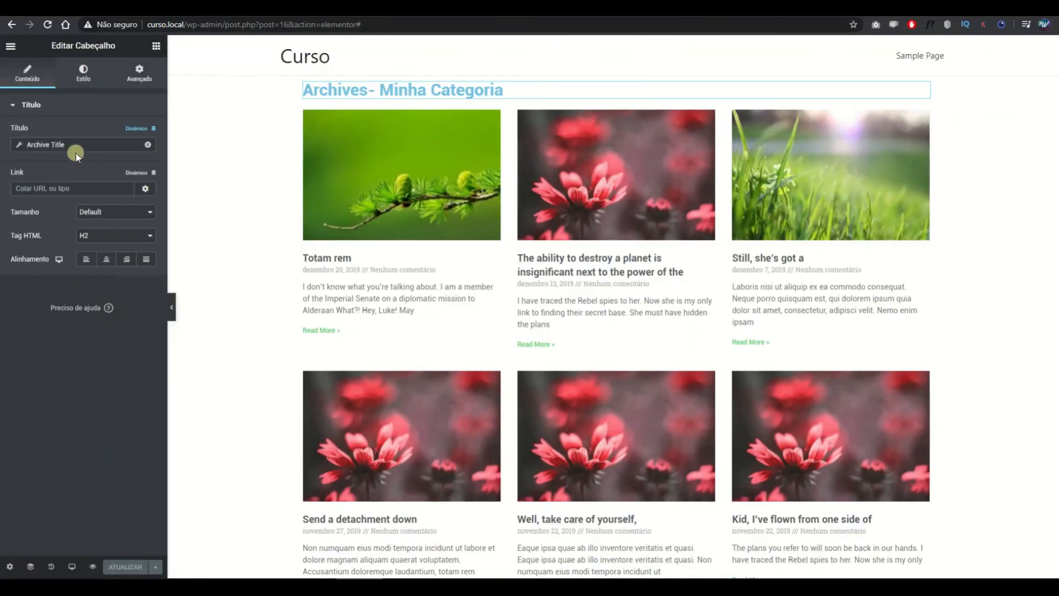
Step: Clear the Archive Title's Depois text and set its Antes text to "Minha Categoria" followed by a hyphen
click(84, 143)
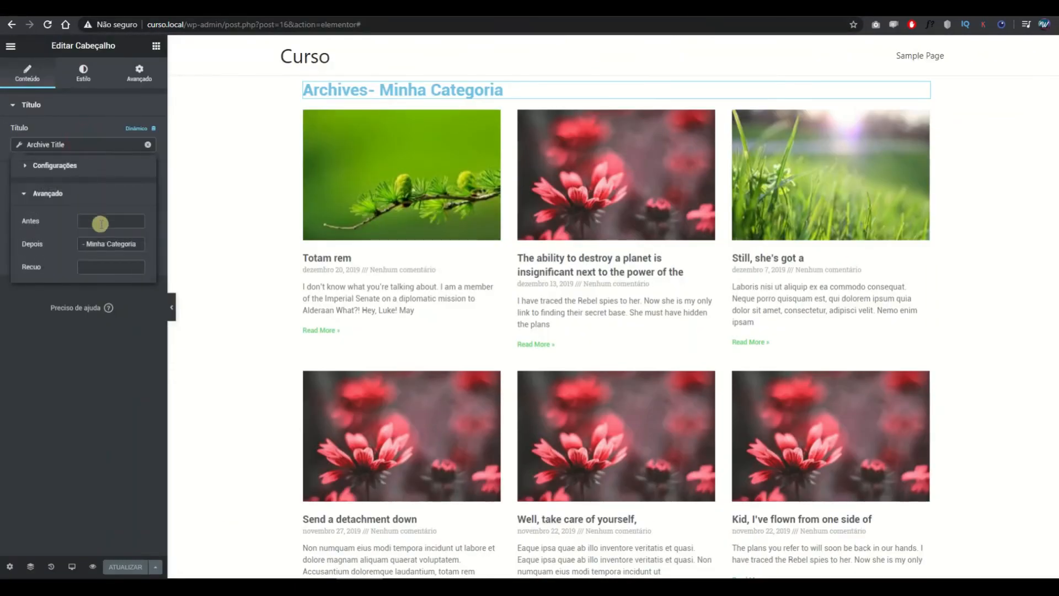
triple_click(130, 246)
key(BackSpace)
click(99, 220)
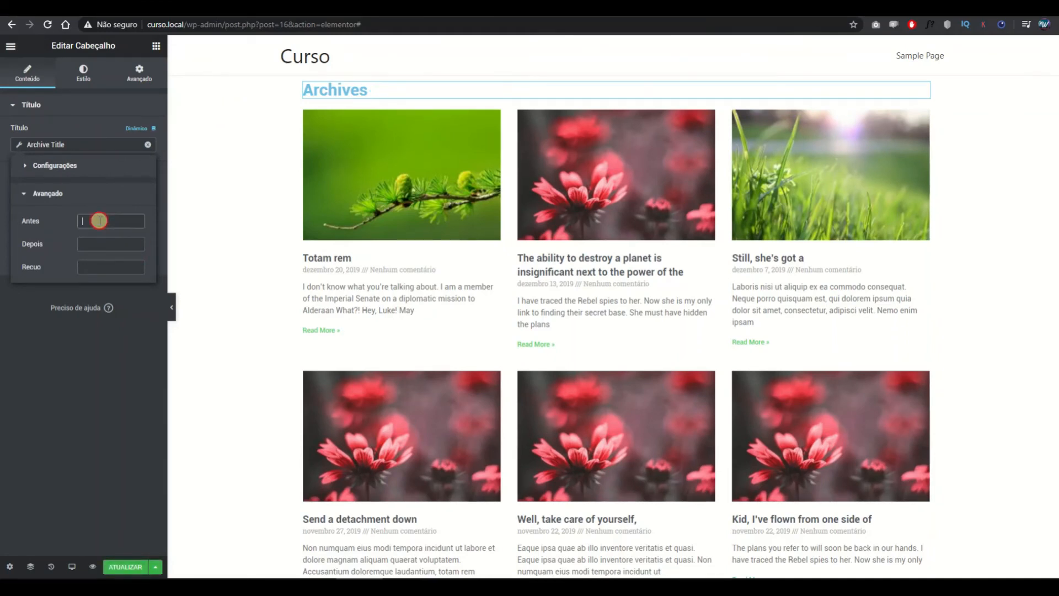
text(- Minha Categoria)
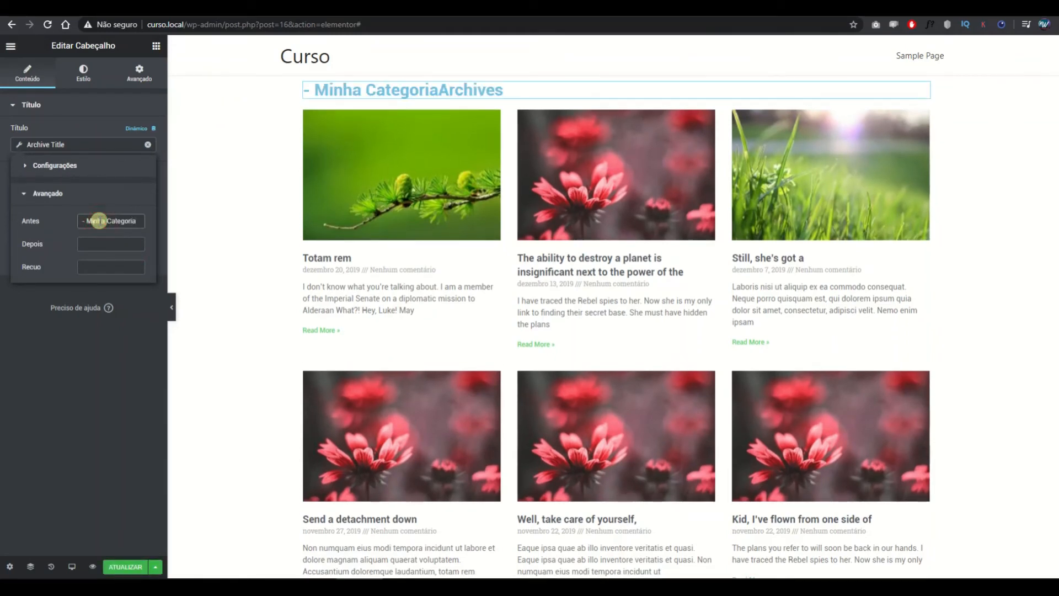
key(Home)
key(Delete)
key(Delete)
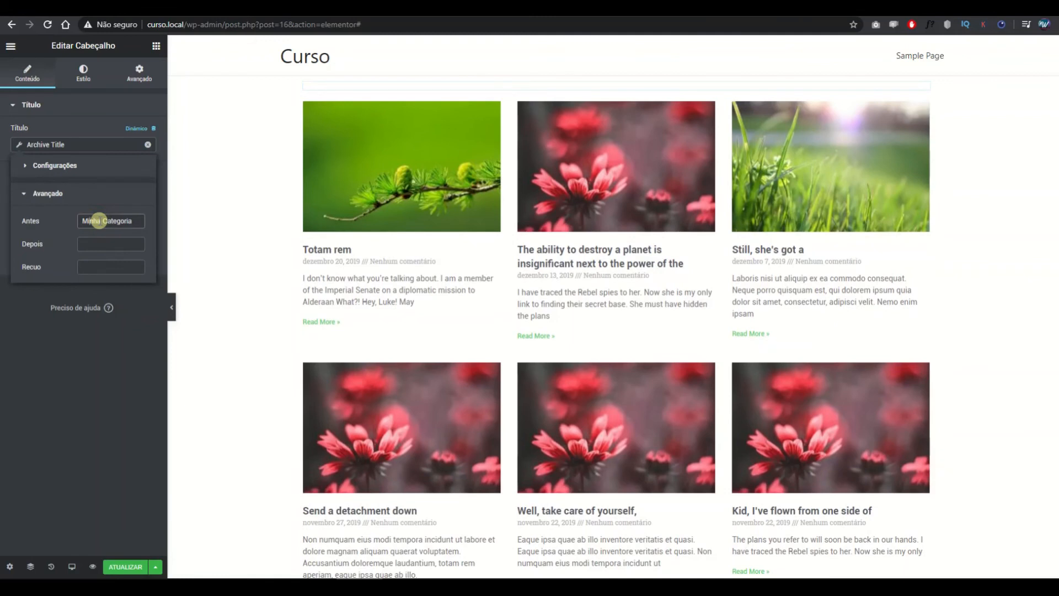
key(End)
text(-)
Step: Update the template with the text before the title and reload the blog category page
click(126, 567)
key(ctrl+Tab)
key(F5)
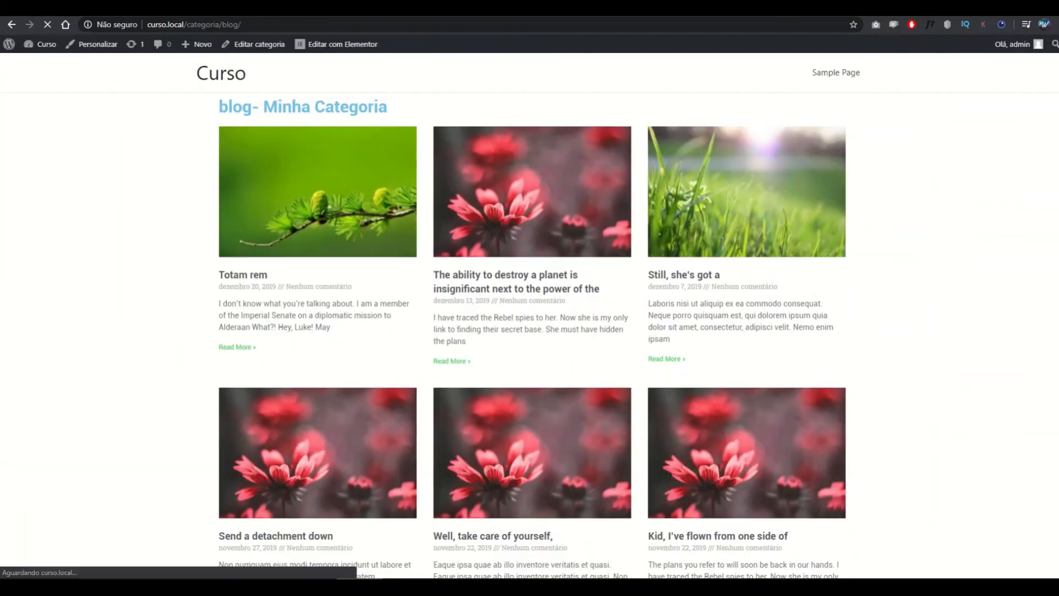